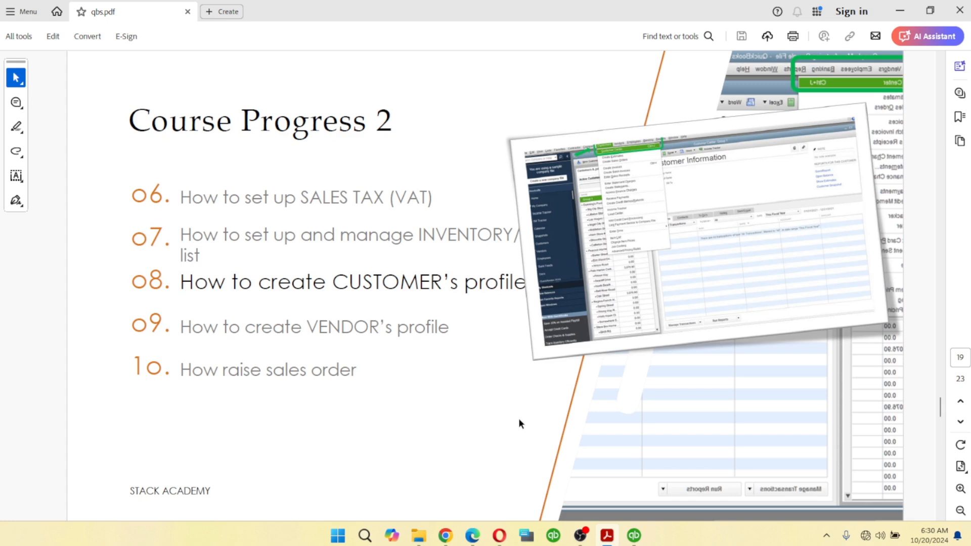
Step: Advance the course slides to the vendor profile topic and switch to the City Store LTD company file in QuickBooks
{"action": "key", "text": "Right"}
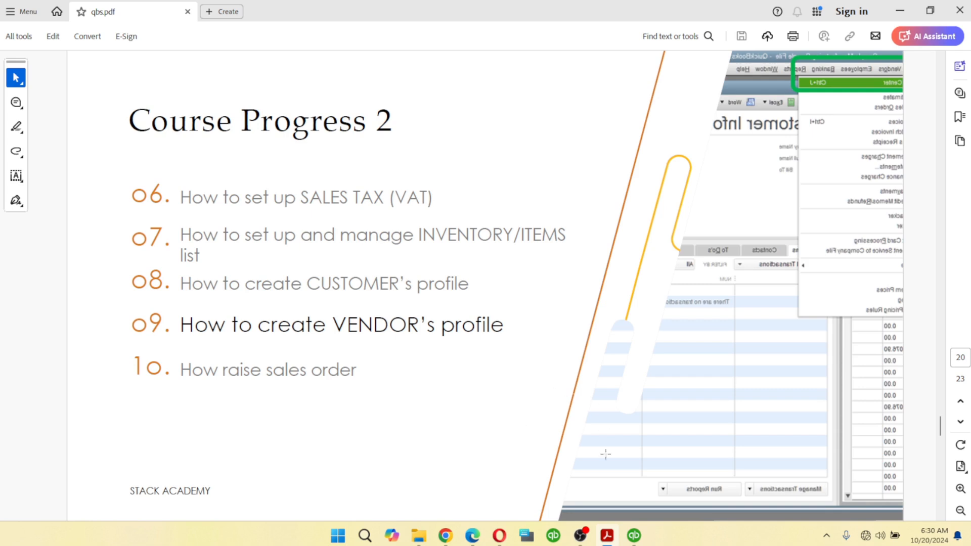
{"action": "mouse_move", "coordinate": [637, 541]}
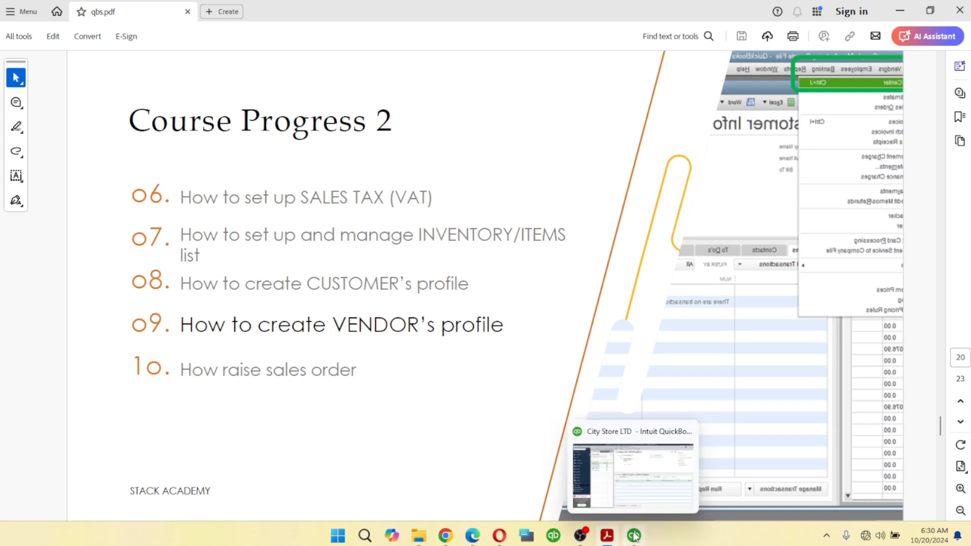
{"action": "left_click", "coordinate": [663, 489]}
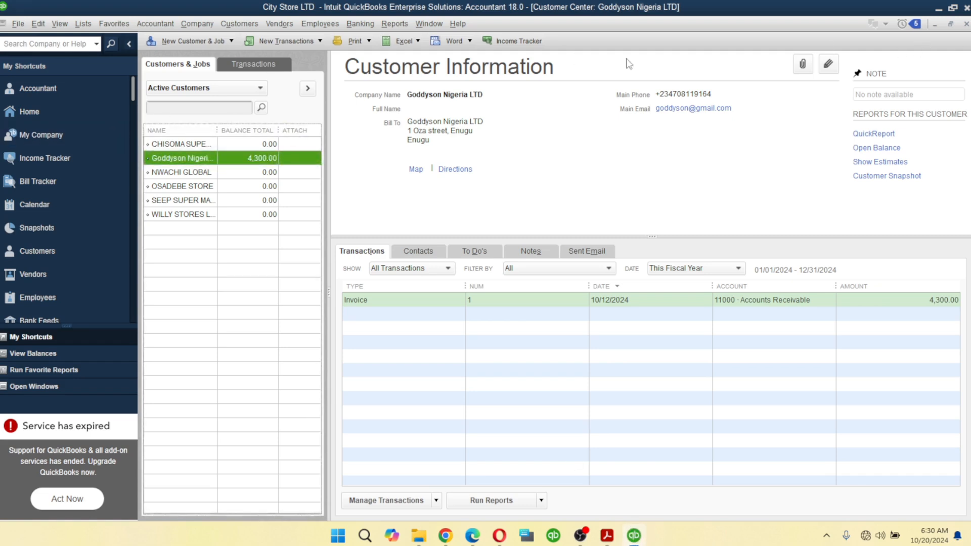
Step: Go to the home page and open the Vendor Center
{"action": "left_click", "coordinate": [26, 112]}
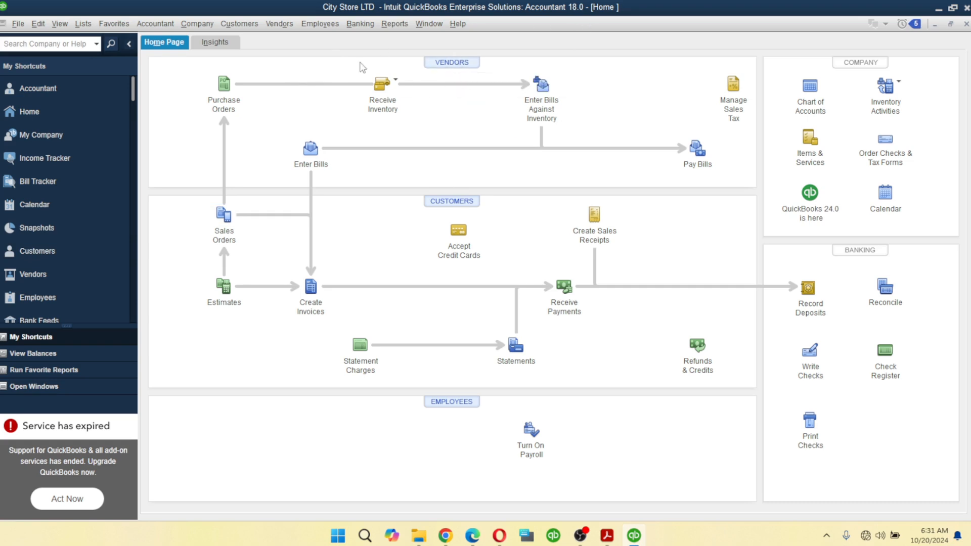
{"action": "left_click", "coordinate": [274, 24]}
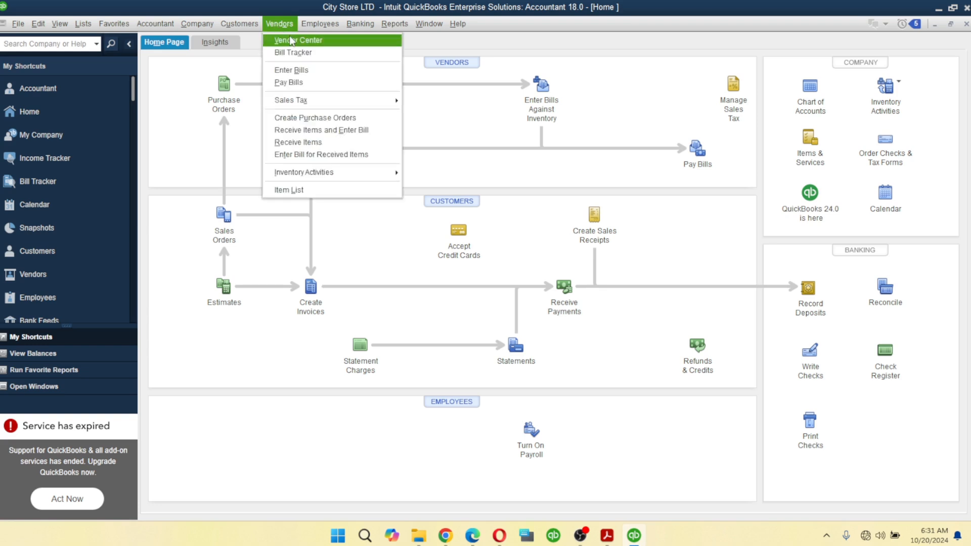
{"action": "left_click", "coordinate": [291, 39]}
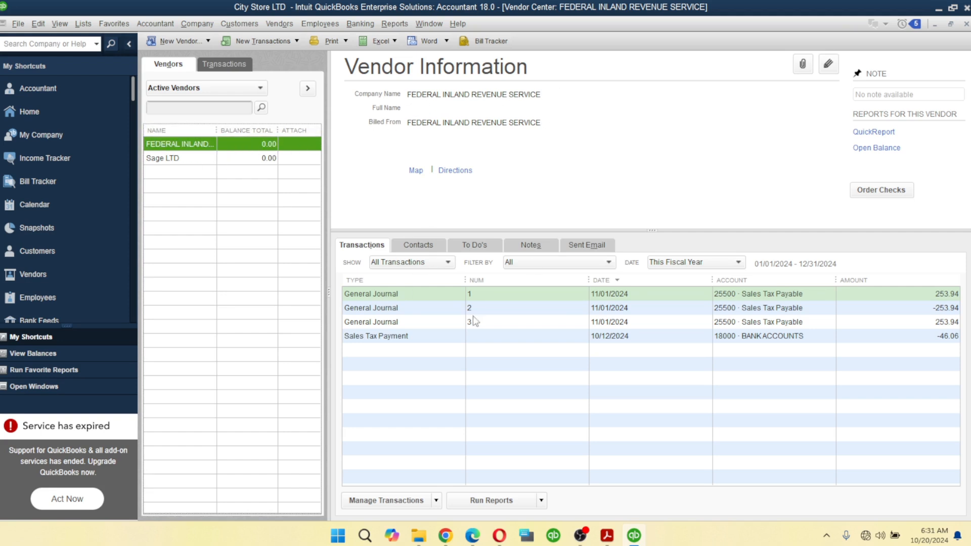
Step: Review the Federal Inland Revenue Service vendor's transactions and QuickReport, and view the vendor details of Sage LTD
{"action": "left_click", "coordinate": [387, 295]}
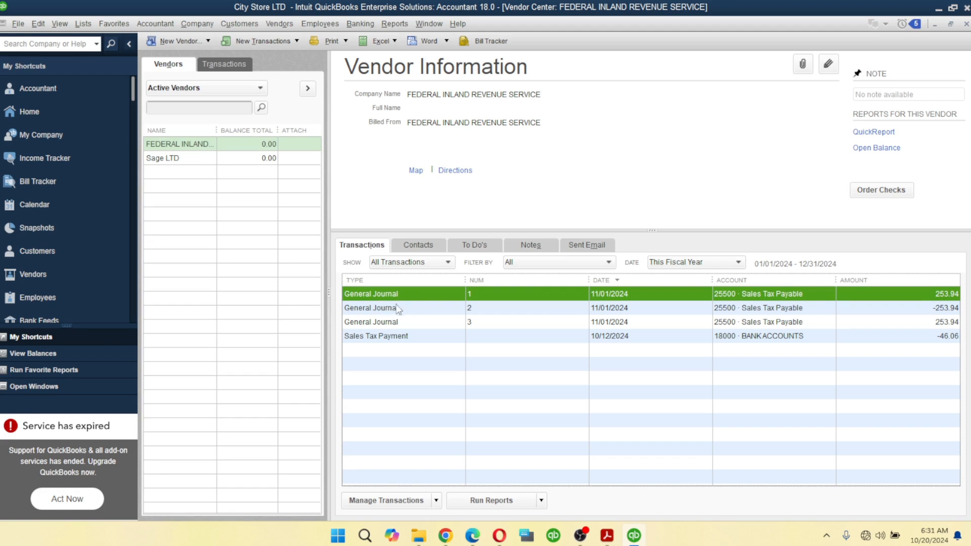
{"action": "left_click", "coordinate": [372, 312]}
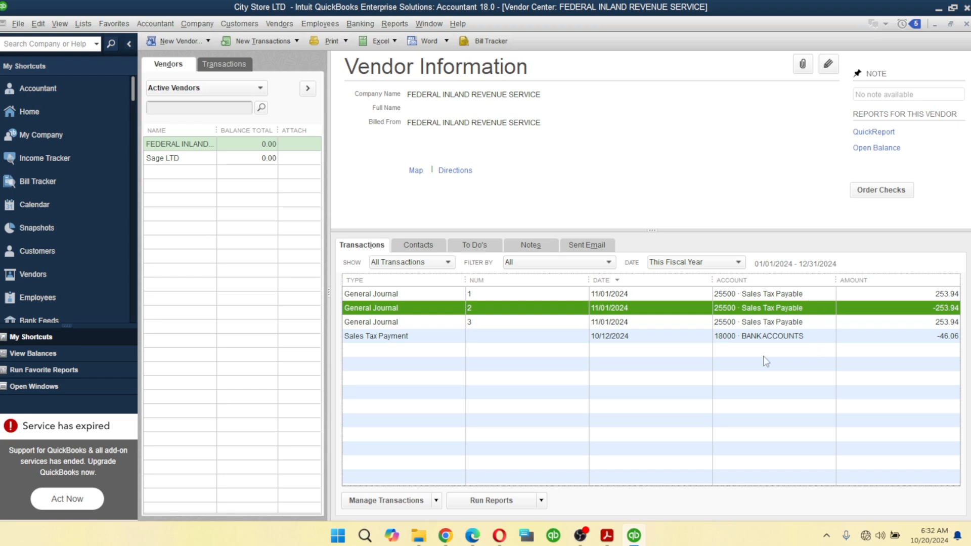
{"action": "left_click", "coordinate": [387, 338]}
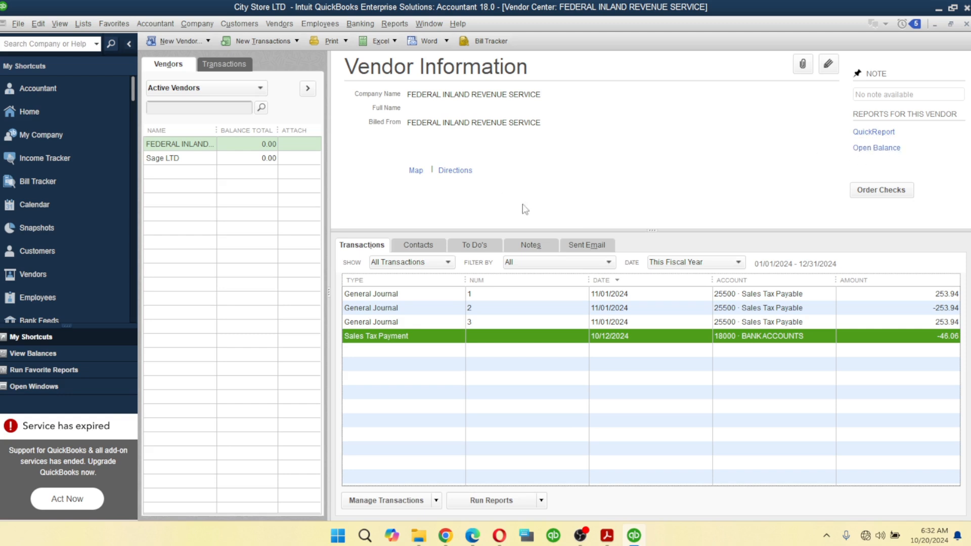
{"action": "left_click", "coordinate": [861, 131]}
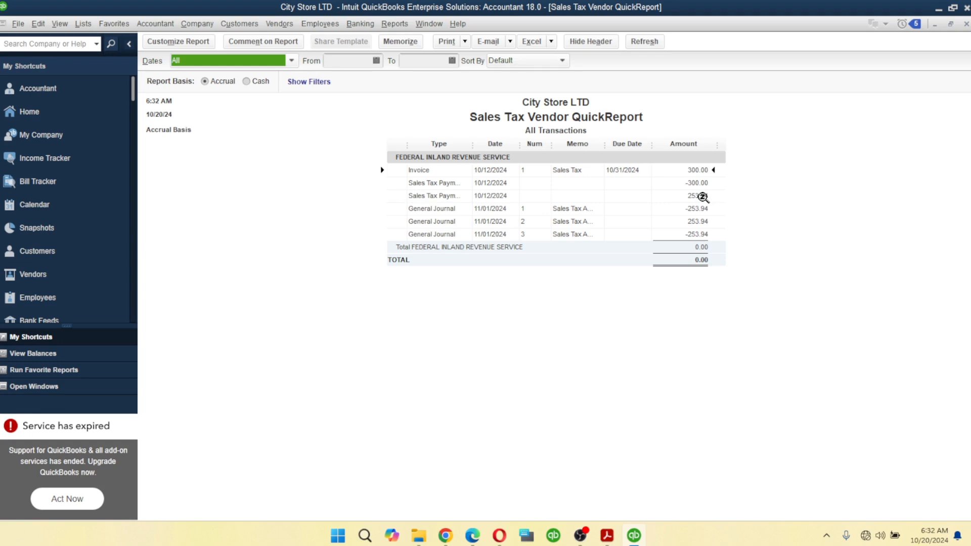
{"action": "left_click", "coordinate": [704, 196]}
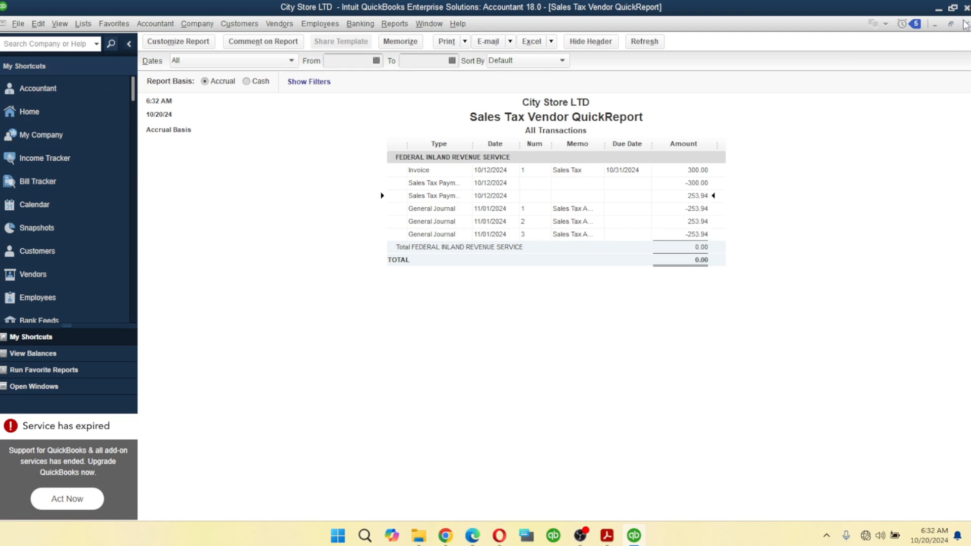
{"action": "left_click", "coordinate": [966, 23]}
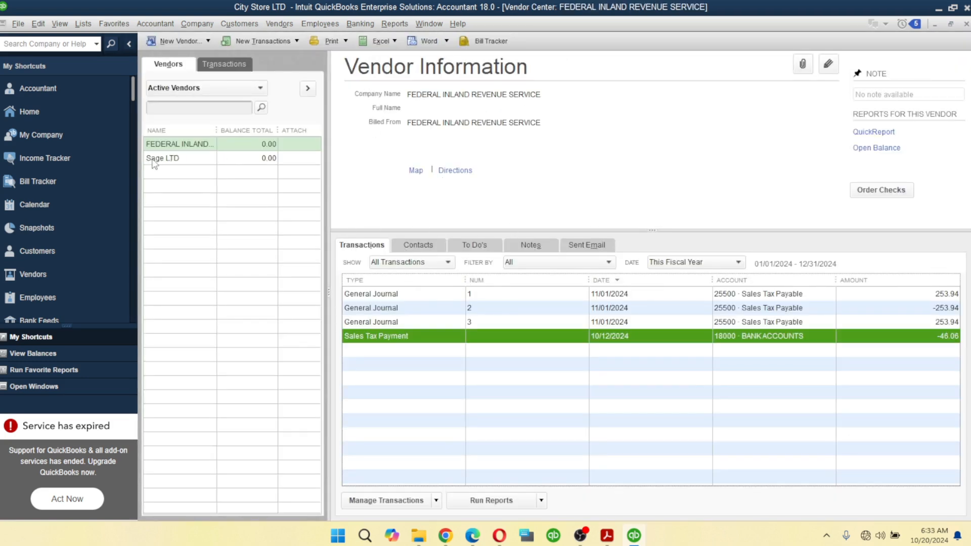
{"action": "left_click", "coordinate": [173, 159]}
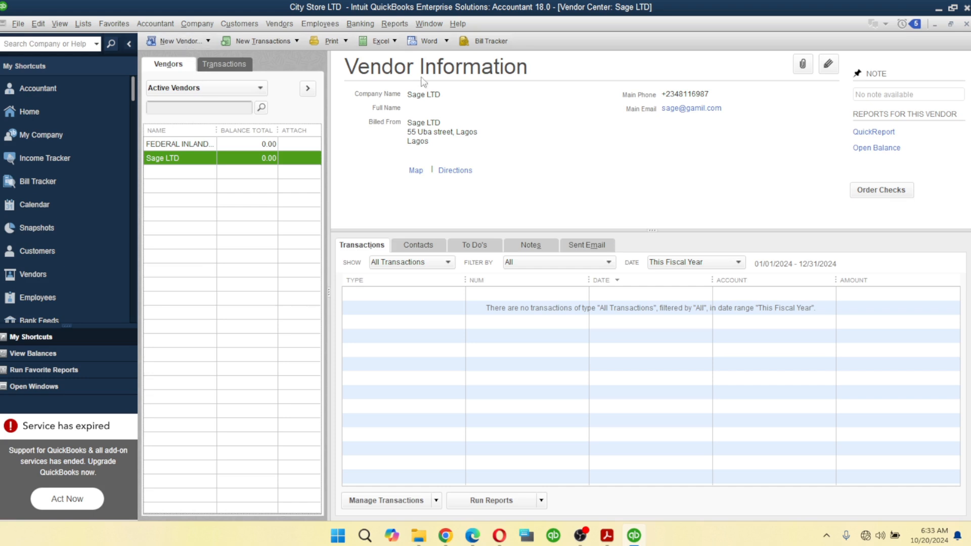
Step: Start a new vendor record with the vendor name SHAGAMU VENTURES PLC
{"action": "left_click", "coordinate": [176, 42]}
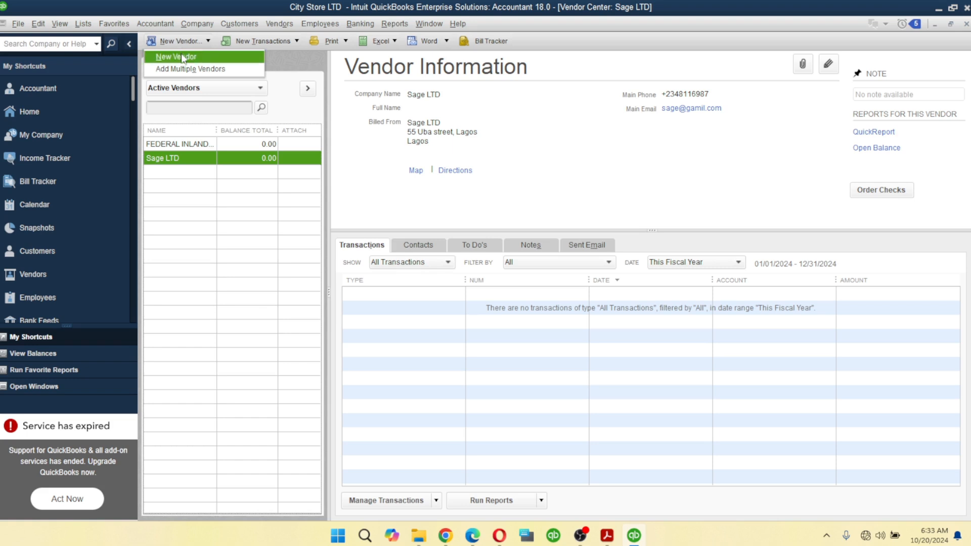
{"action": "left_click", "coordinate": [183, 58]}
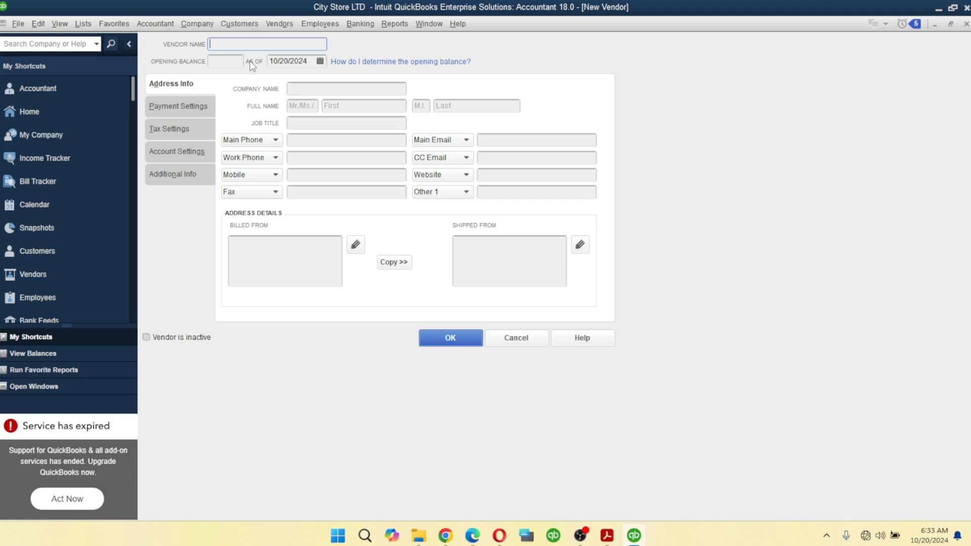
{"action": "type", "text": "SHAGAMU VENTURES PLC"}
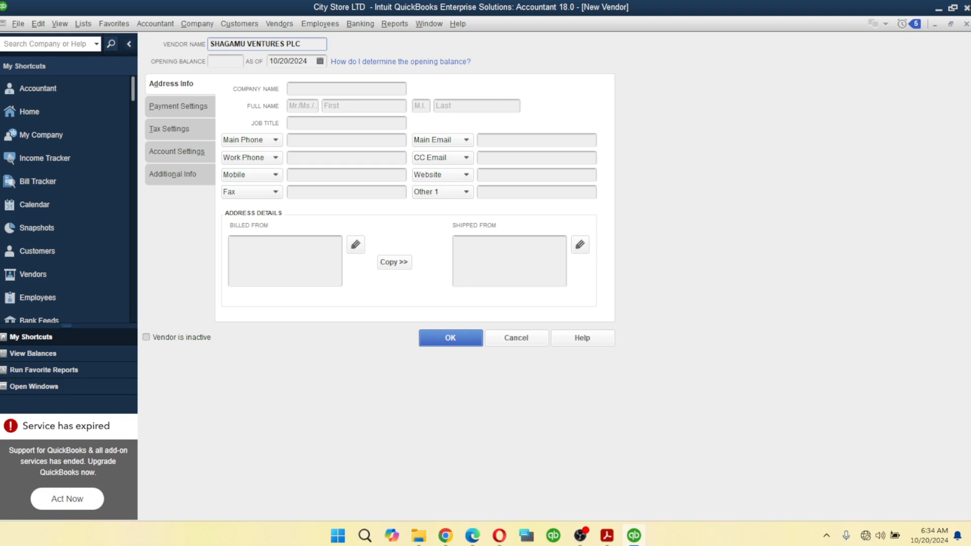
Step: Copy the vendor name into the company name, leave the contact details empty, and save the new vendor
{"action": "left_click_drag", "start_coordinate": [311, 44], "coordinate": [197, 42]}
{"action": "key", "text": "ctrl+c"}
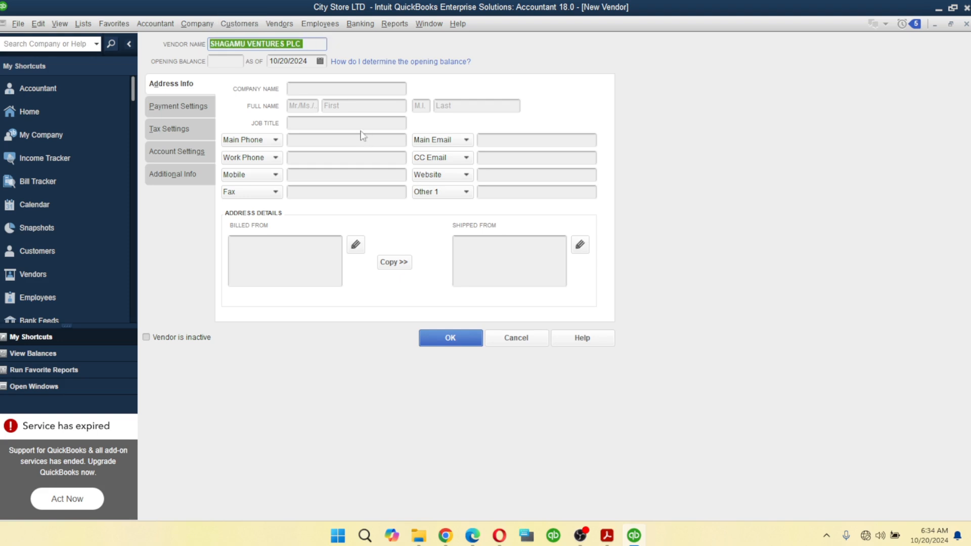
{"action": "left_click", "coordinate": [325, 89]}
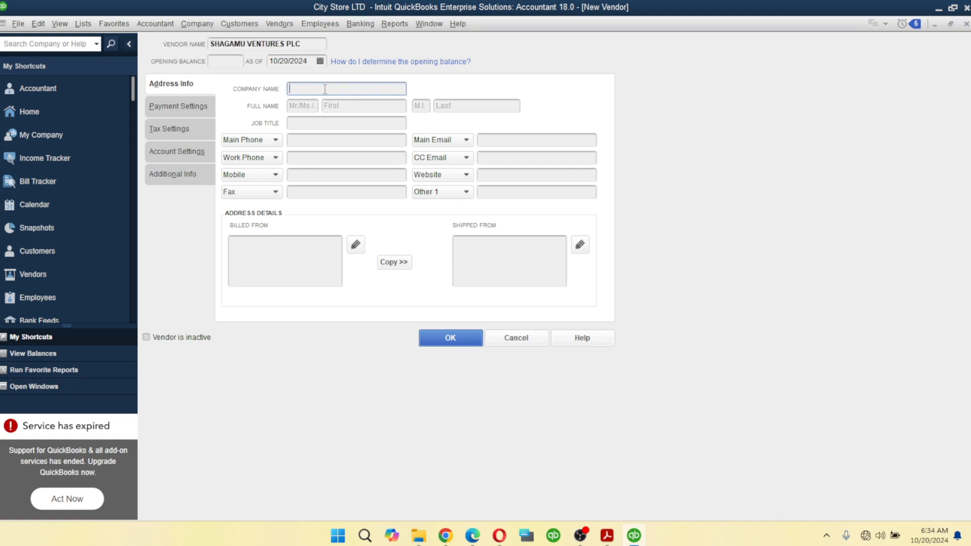
{"action": "key", "text": "ctrl+v"}
{"action": "left_click", "coordinate": [516, 140]}
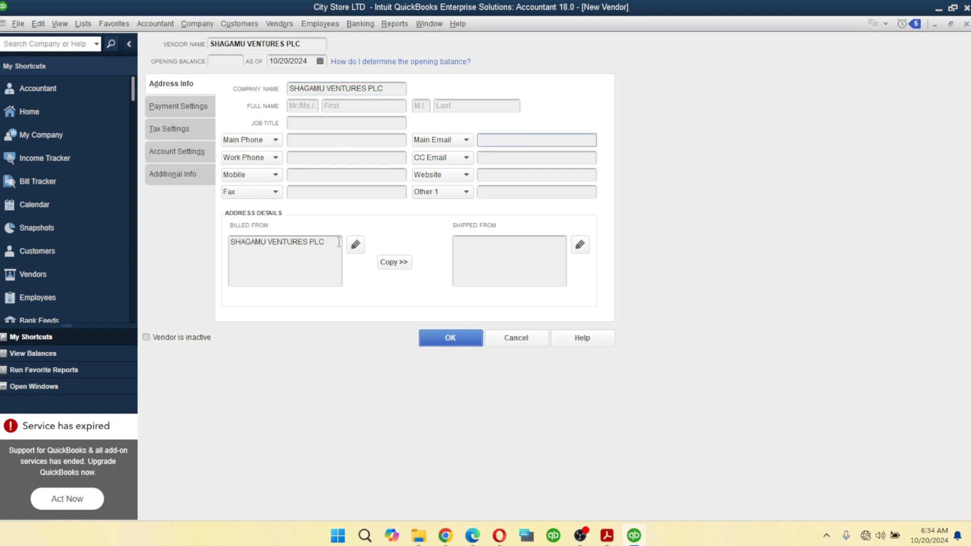
{"action": "left_click_drag", "start_coordinate": [323, 241], "coordinate": [217, 241]}
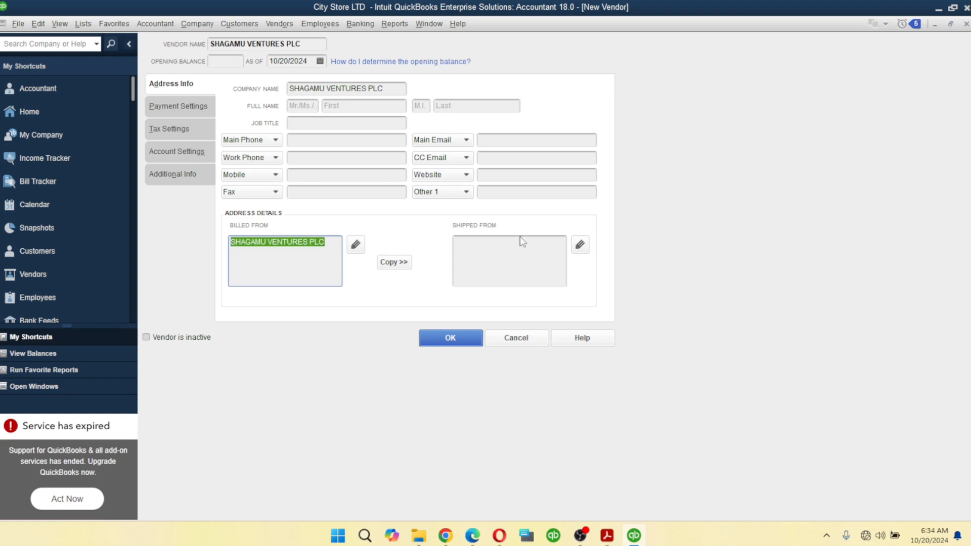
{"action": "left_click", "coordinate": [518, 157]}
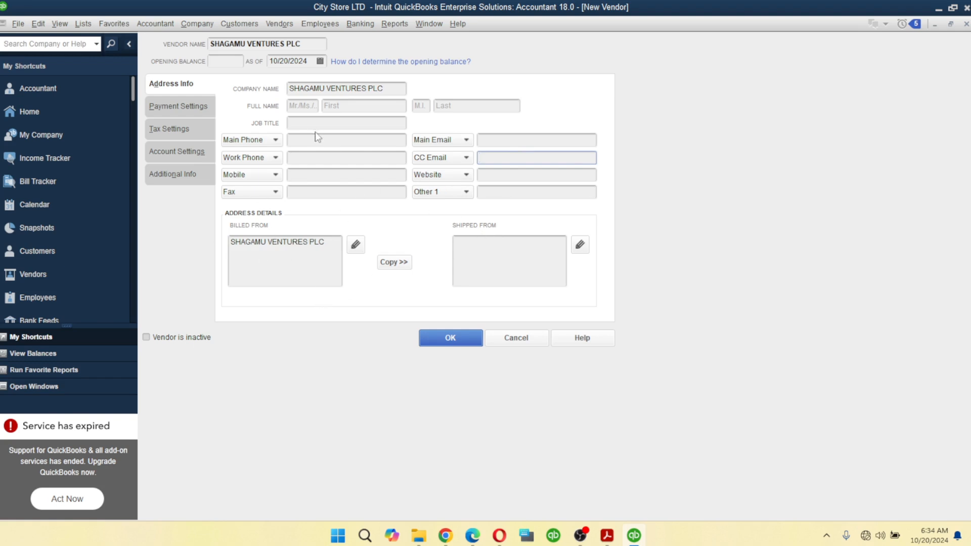
{"action": "left_click", "coordinate": [464, 347]}
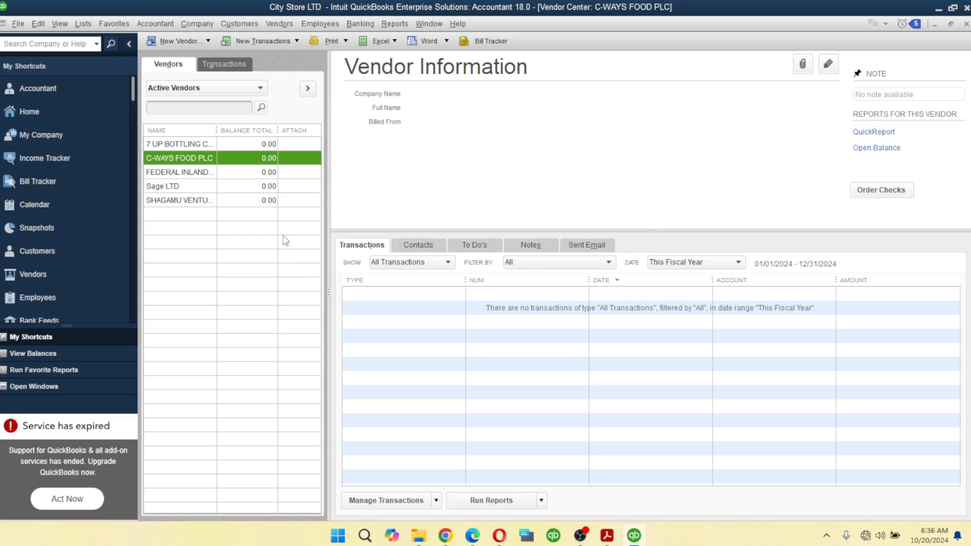
Step: View 7 UP BOTTLING COMPANY PLC, and bring up the deletion prompt for SHAGAMU VENTURES PLC and cancel it
{"action": "left_click", "coordinate": [179, 145]}
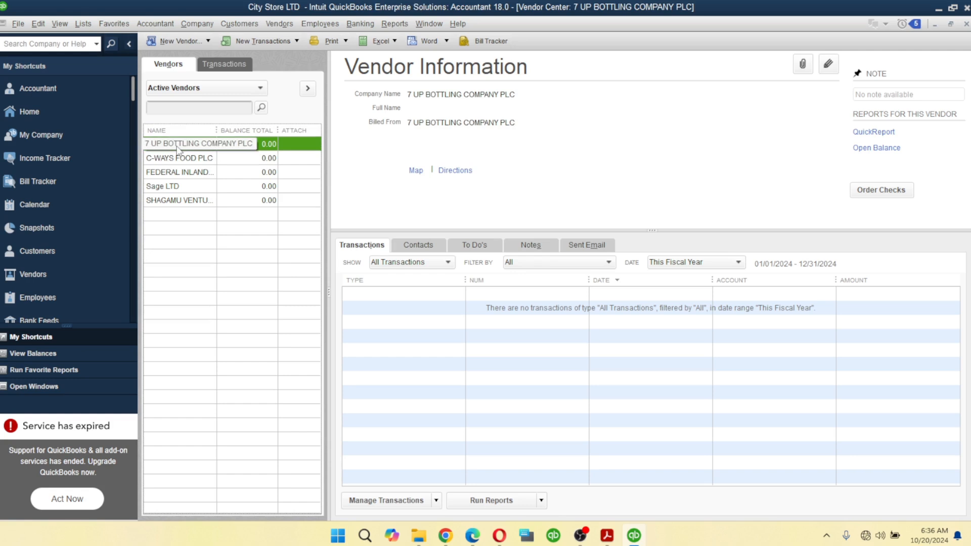
{"action": "left_click", "coordinate": [176, 202]}
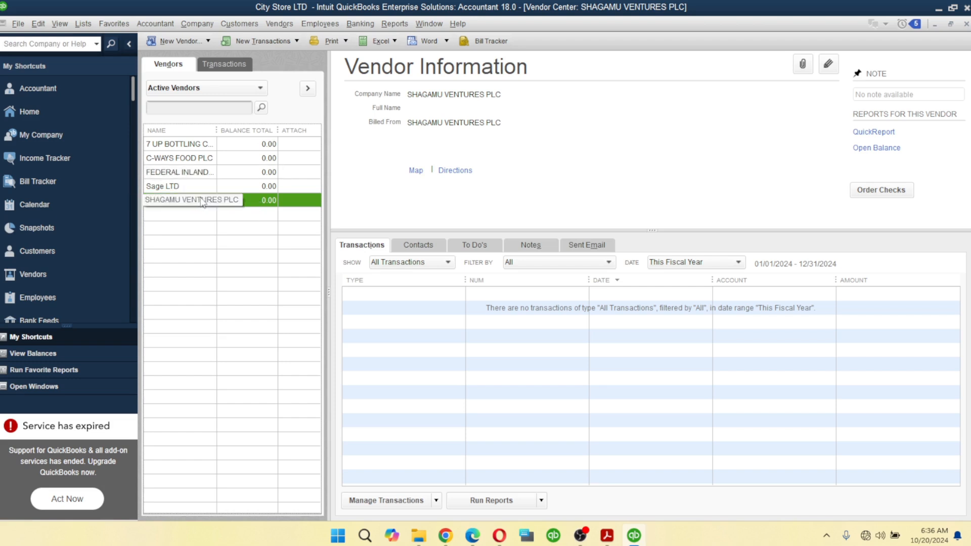
{"action": "right_click", "coordinate": [180, 202]}
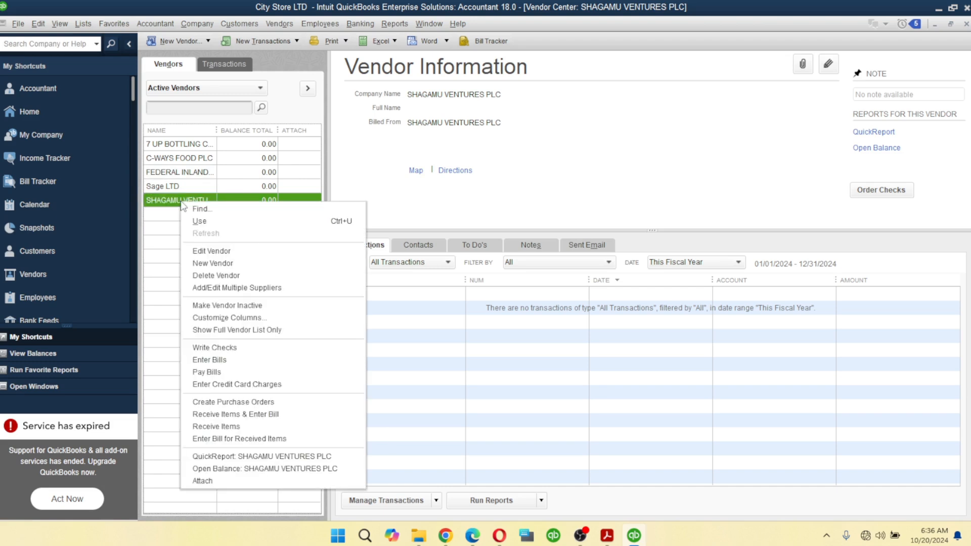
{"action": "left_click", "coordinate": [223, 280]}
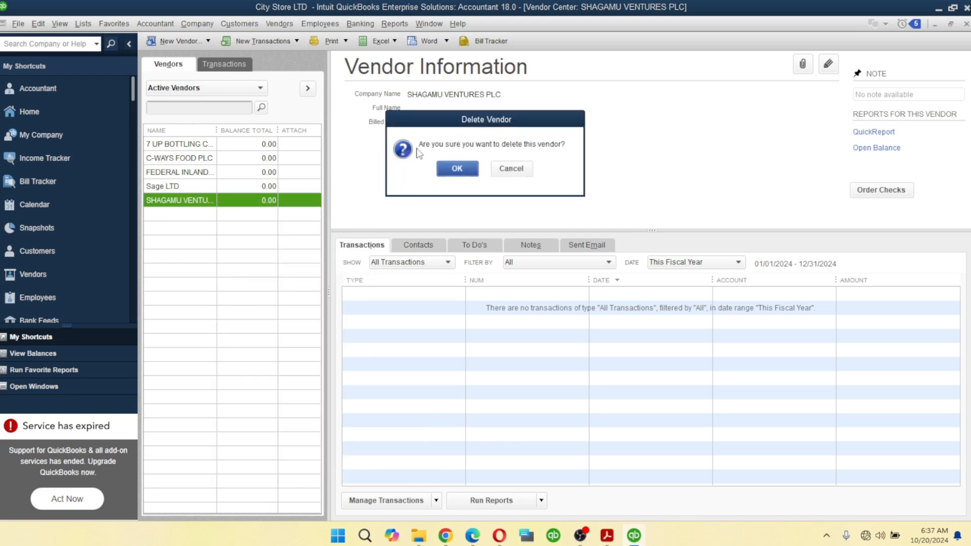
{"action": "left_click", "coordinate": [513, 169]}
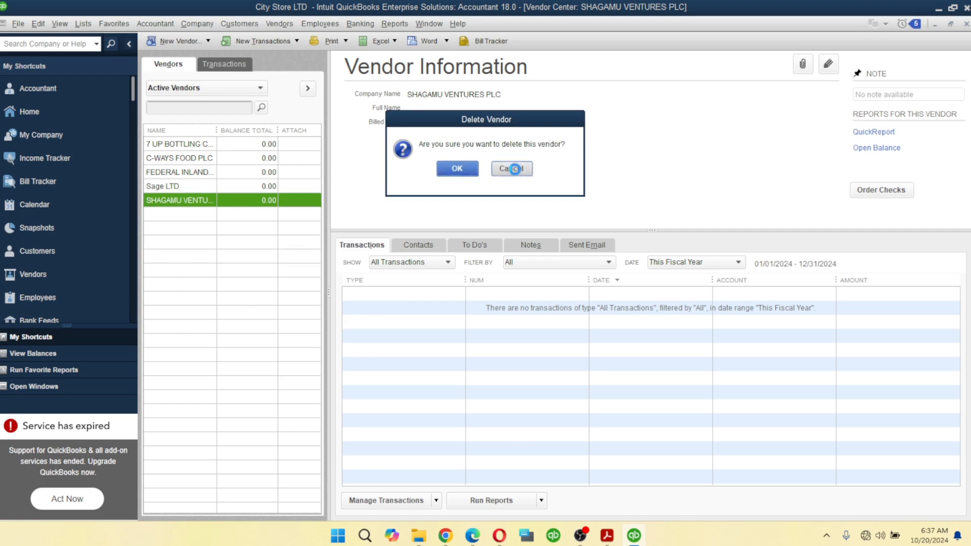
Step: Open SHAGAMU VENTURES PLC for editing, mark the vendor as inactive, and cancel the edit
{"action": "right_click", "coordinate": [171, 204]}
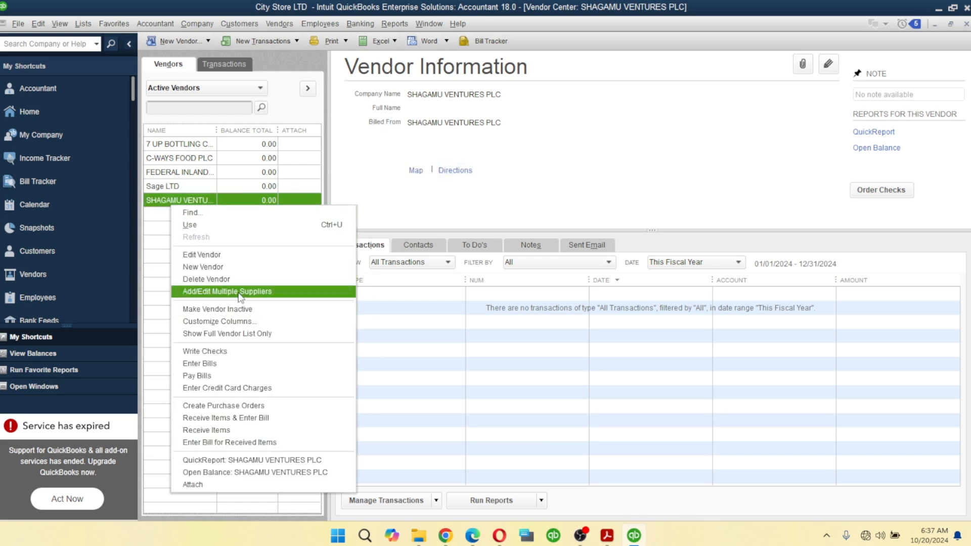
{"action": "left_click", "coordinate": [222, 255]}
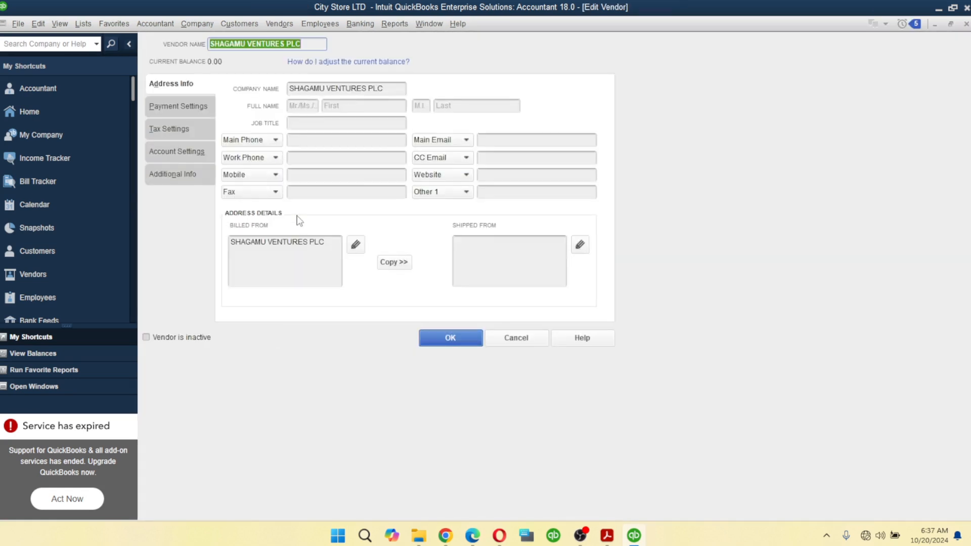
{"action": "left_click", "coordinate": [150, 344]}
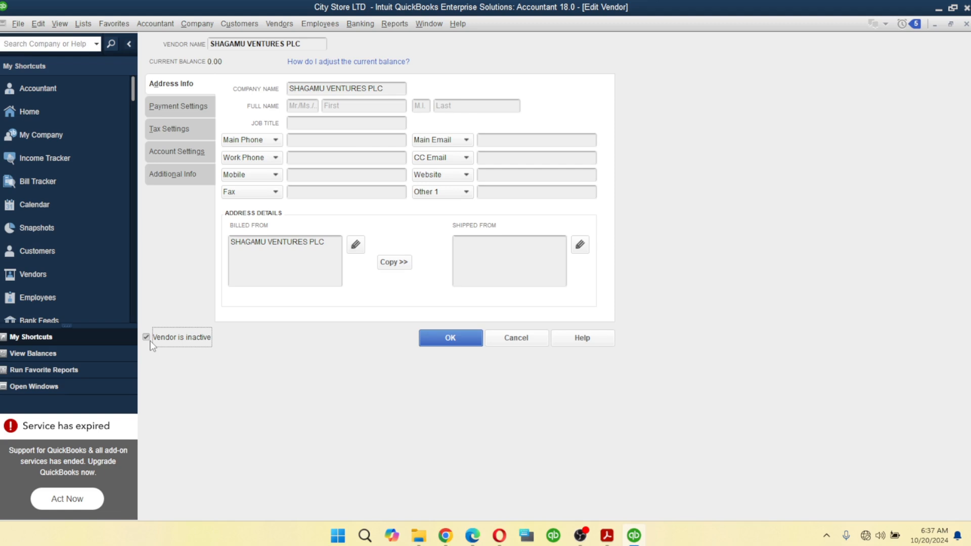
{"action": "left_click", "coordinate": [522, 339]}
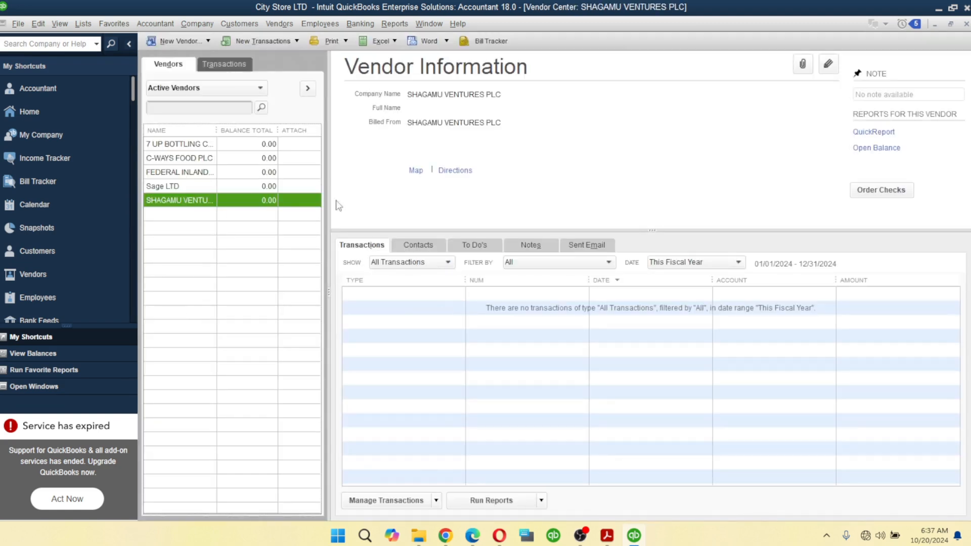
Step: Look through each vendor's information in the active vendors list, ending on 7 UP BOTTLING COMPANY PLC
{"action": "left_click", "coordinate": [183, 145]}
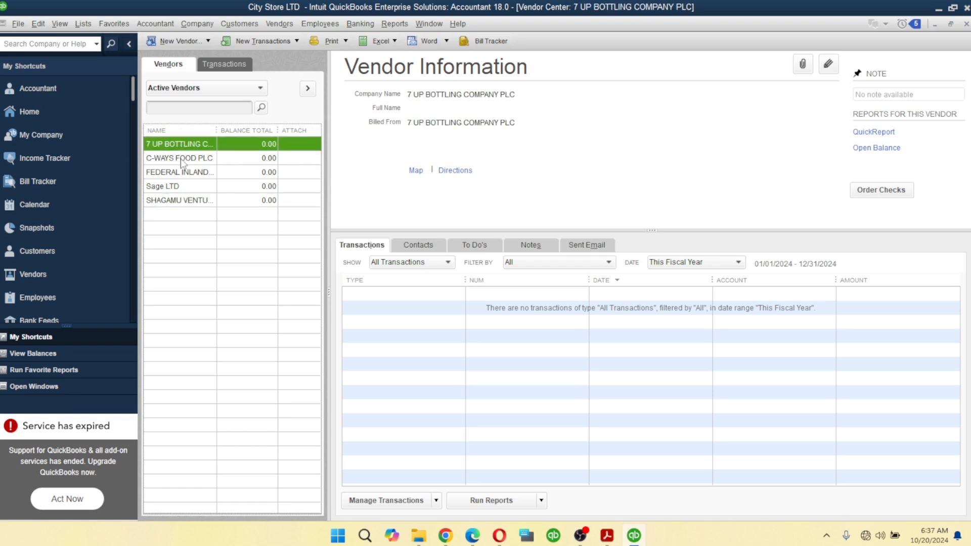
{"action": "left_click", "coordinate": [180, 160]}
{"action": "left_click", "coordinate": [182, 172]}
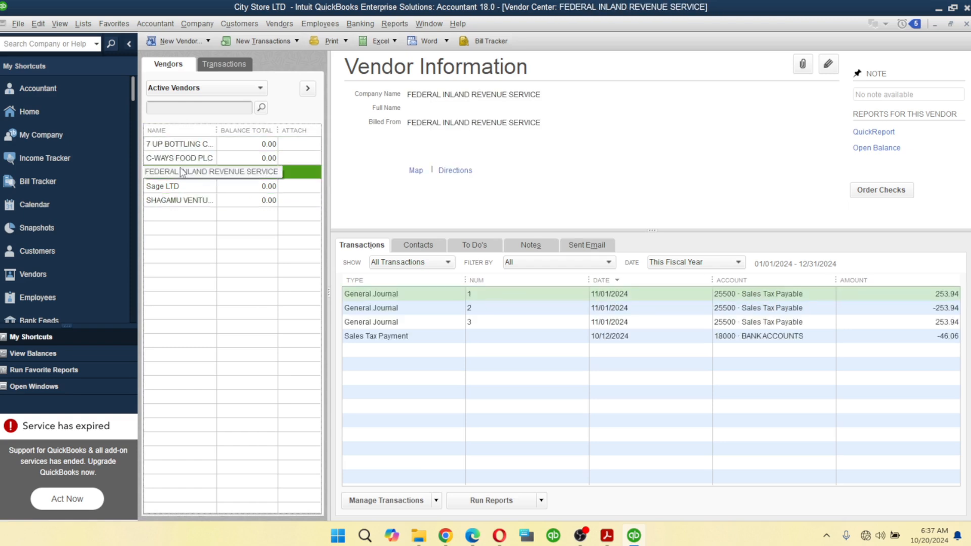
{"action": "left_click", "coordinate": [181, 186]}
{"action": "left_click", "coordinate": [181, 201]}
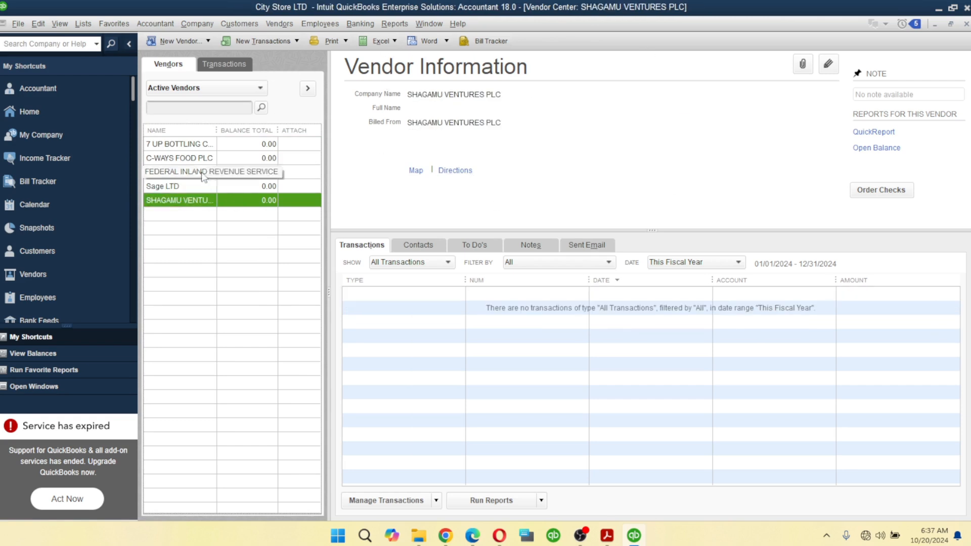
{"action": "left_click", "coordinate": [187, 145]}
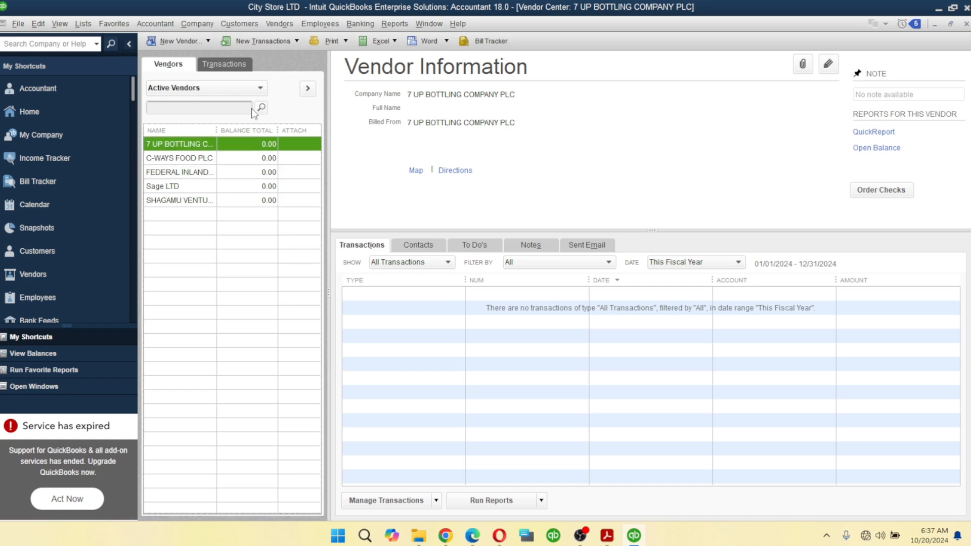
Step: Look over the new vendor transaction options, and close the Vendor Center and reopen it from the Home page
{"action": "left_click", "coordinate": [277, 41]}
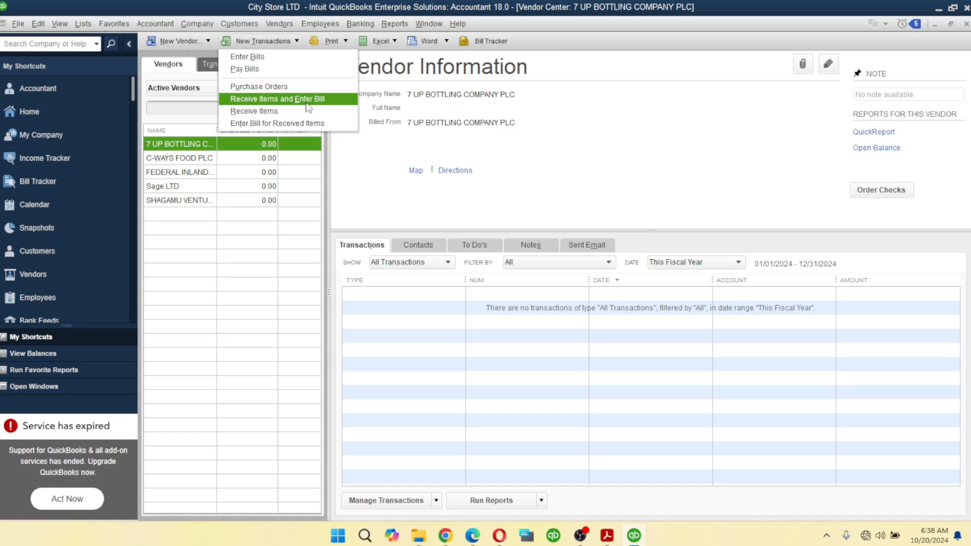
{"action": "left_click", "coordinate": [262, 200]}
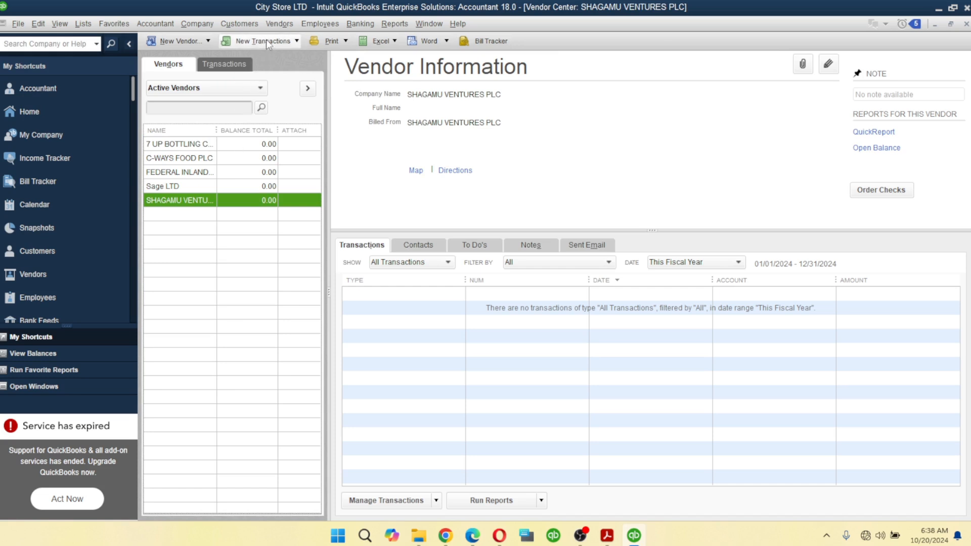
{"action": "left_click", "coordinate": [966, 25]}
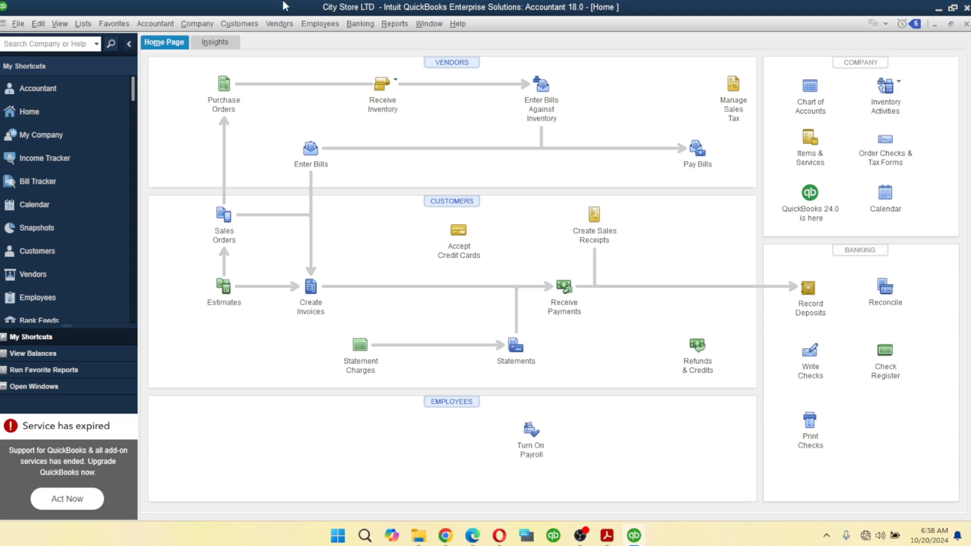
{"action": "left_click", "coordinate": [453, 64]}
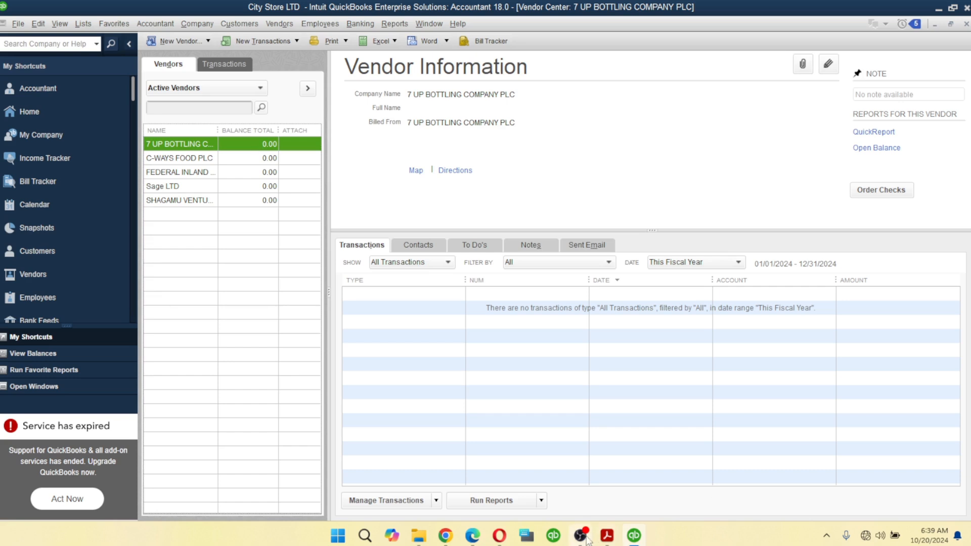
Step: Switch to qbs.pdf in Adobe Acrobat and advance the course outline to page 21, on raising a sales order
{"action": "left_click", "coordinate": [606, 535]}
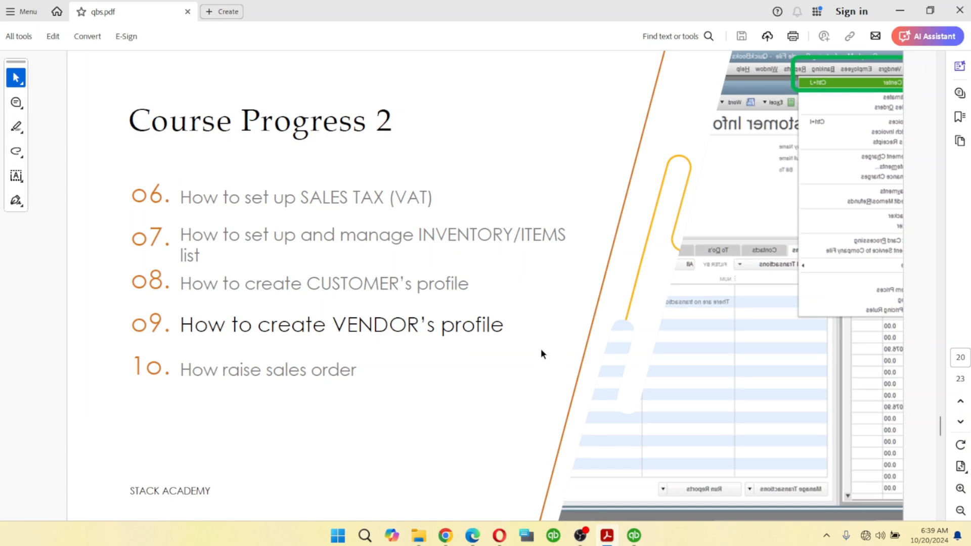
{"action": "scroll", "coordinate": [535, 349], "scroll_direction": "down", "scroll_amount": 1}
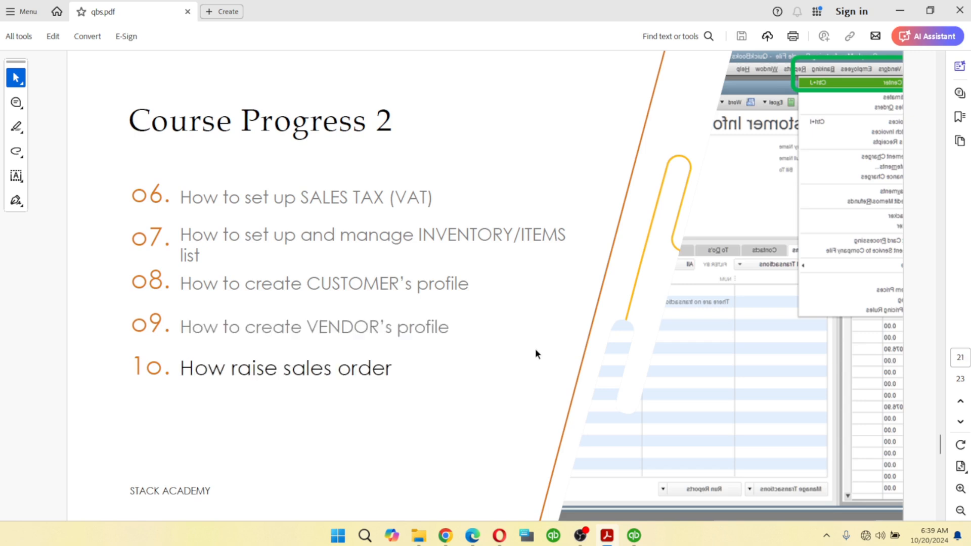